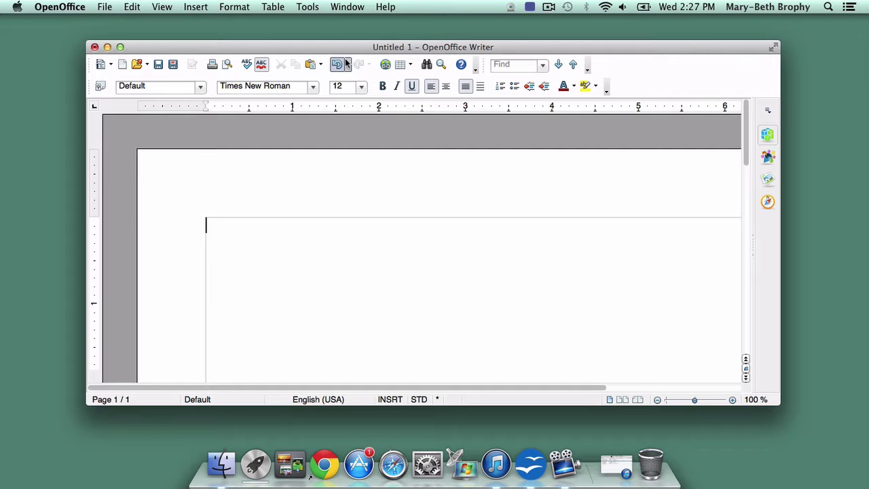
Open Writer's keyboard customization and scroll the shortcut list to the ⌘ entries like ⌘B Bold.
left_click(308, 8)
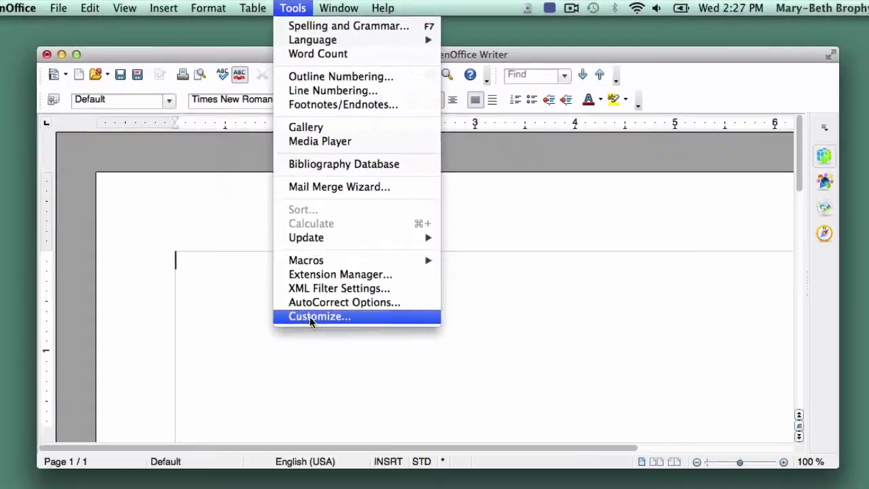
left_click(309, 317)
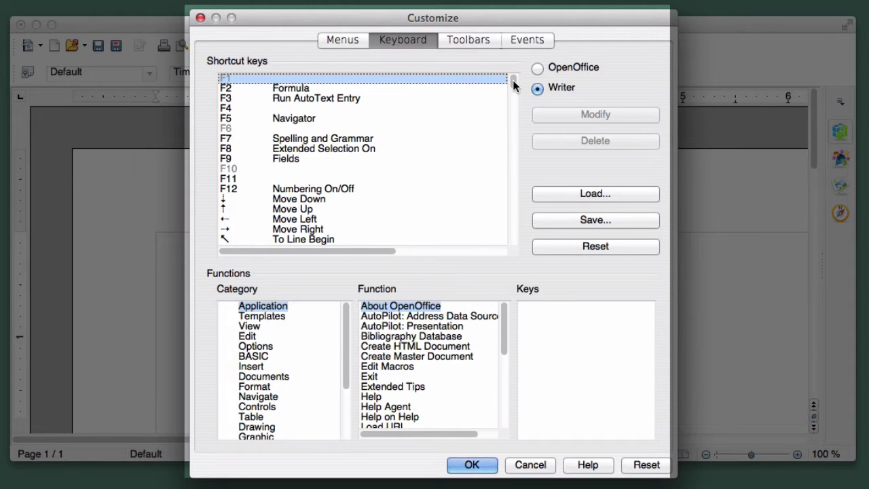
left_click_drag(512, 80, 514, 101)
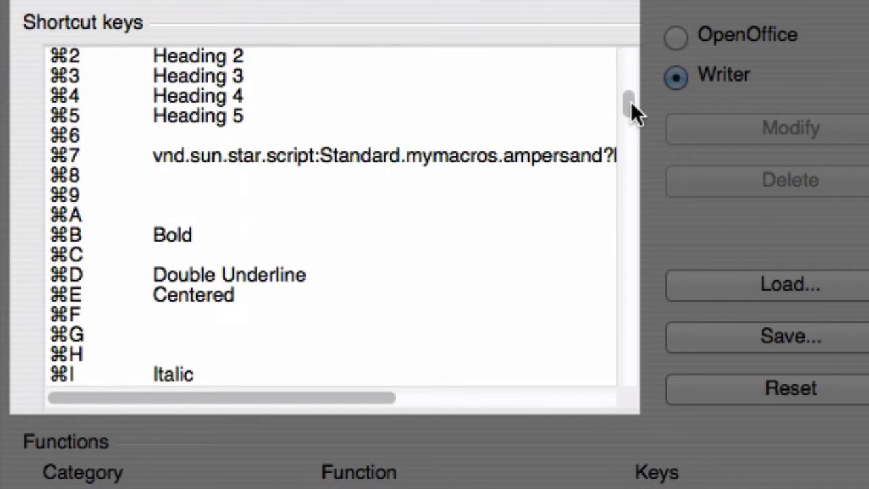
mouse_move(631, 101)
left_mouse_down()
mouse_move(636, 133)
mouse_move(628, 106)
left_mouse_up()
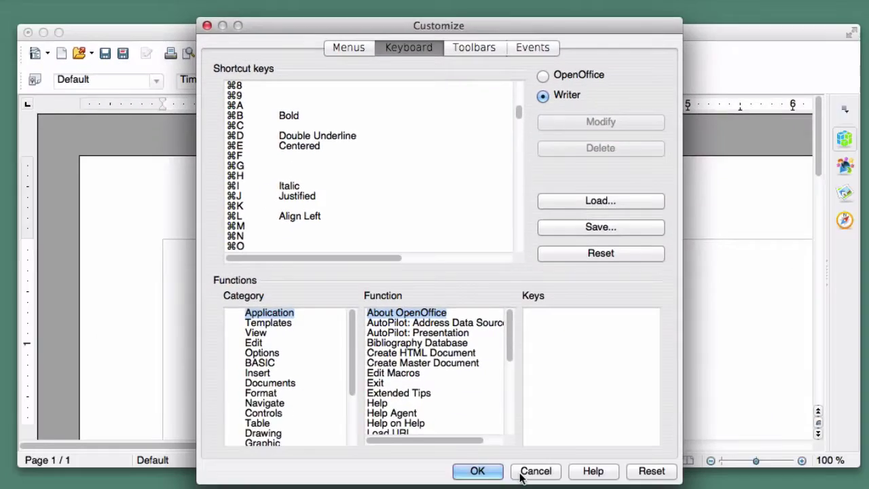
Close the dialog, type 'I want this double-underlined.' and double-underline it with ⌘D.
left_click(513, 410)
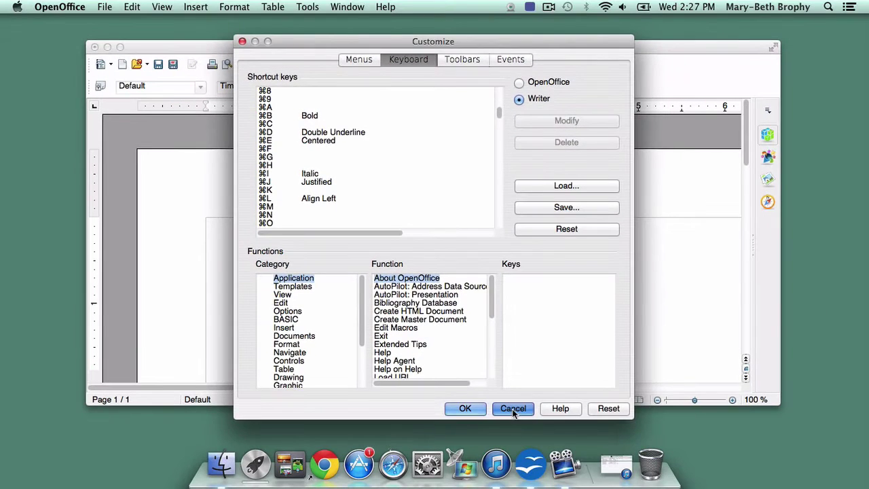
type("I want th")
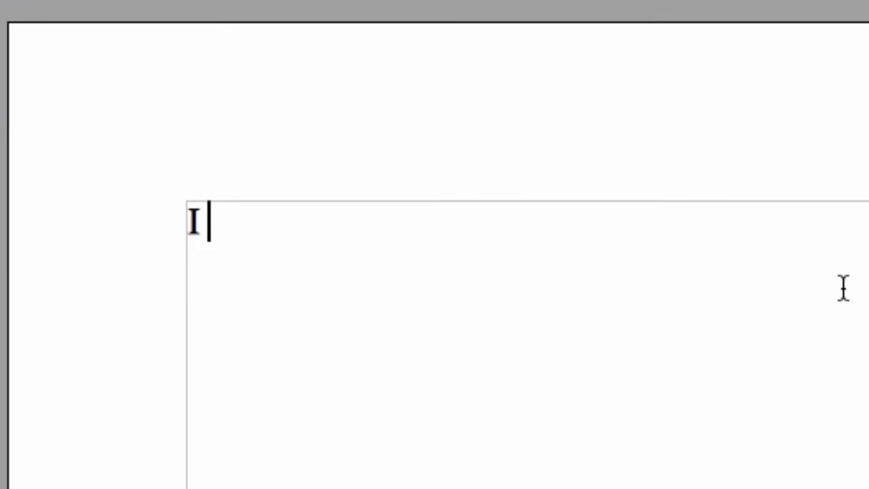
type("is double-")
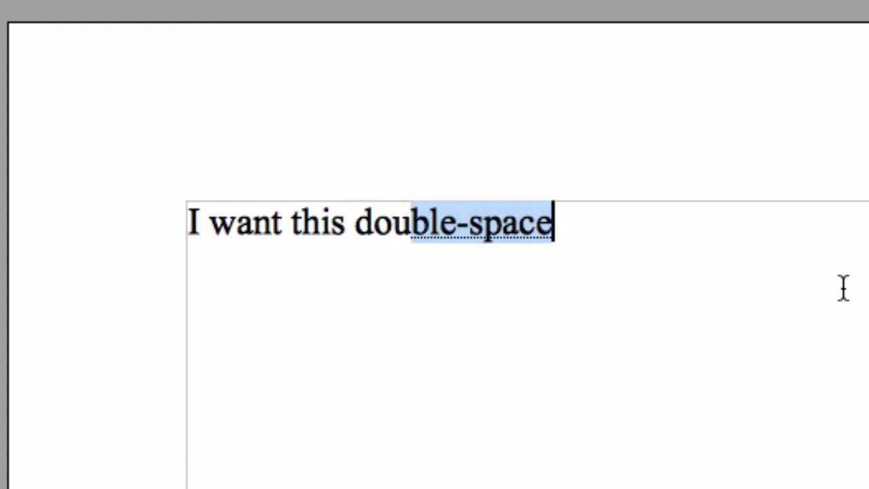
type("underlined.")
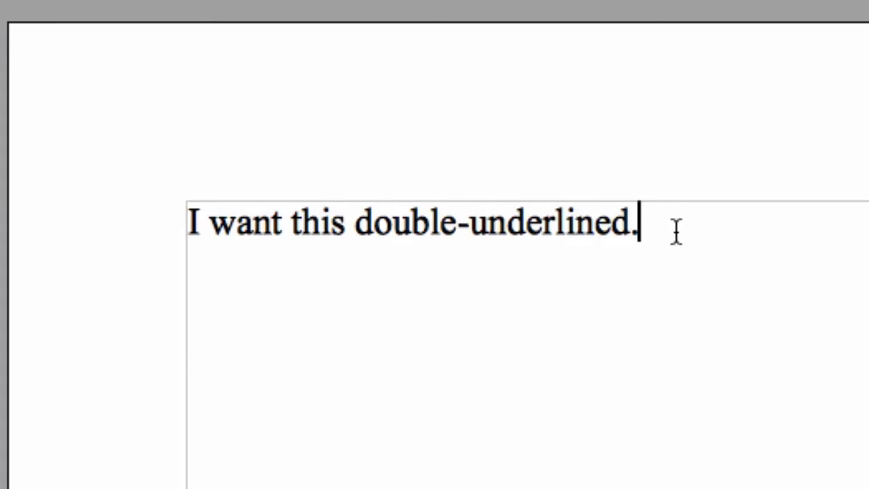
left_click_drag(663, 226, 179, 201)
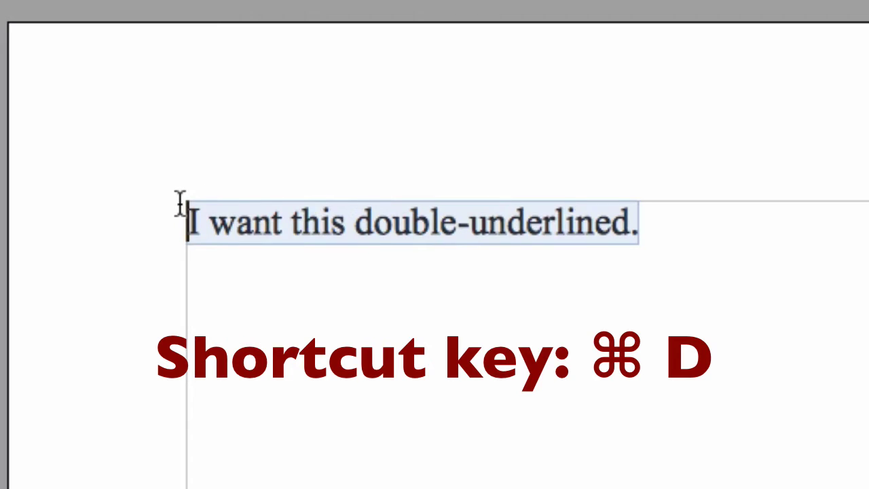
key("super+d")
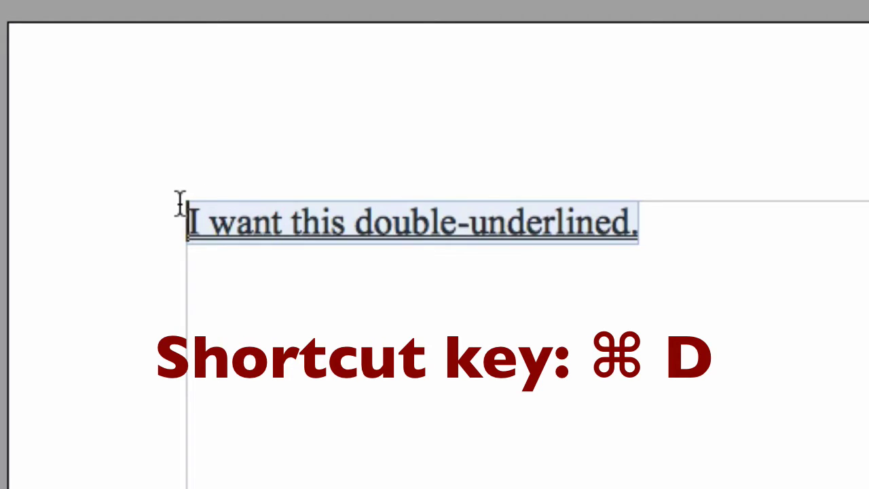
left_click(840, 279)
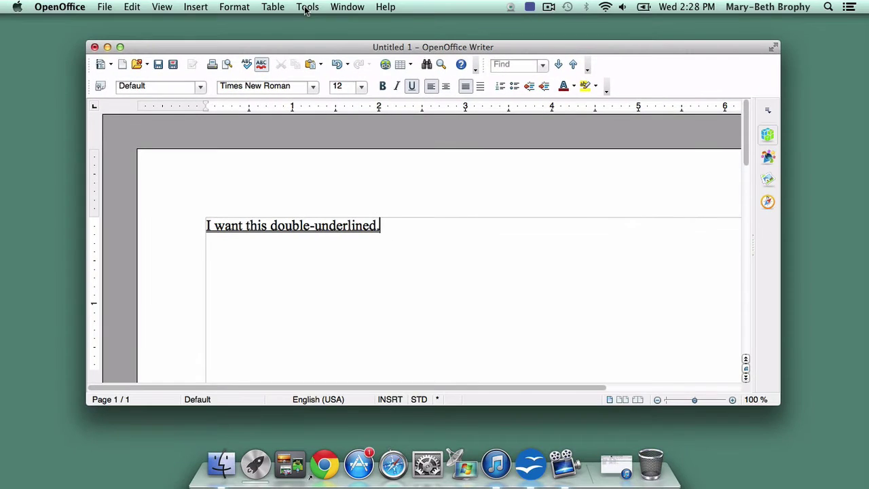
left_click(303, 8)
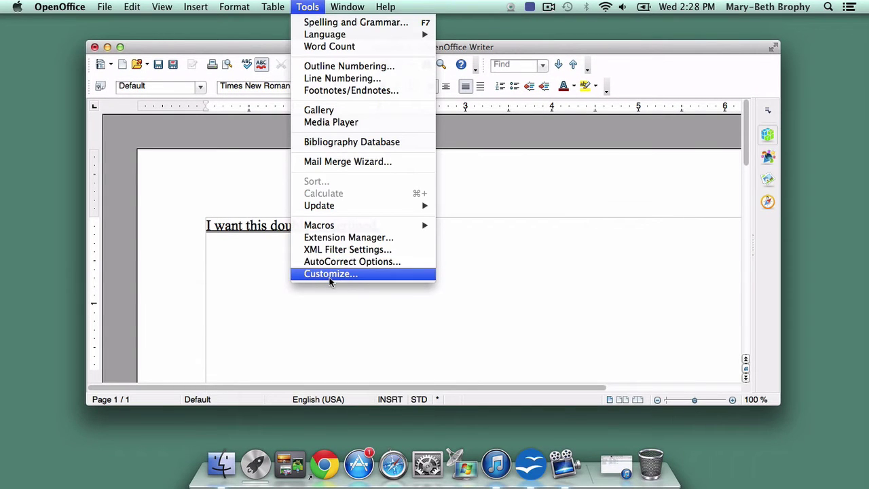
left_click(330, 275)
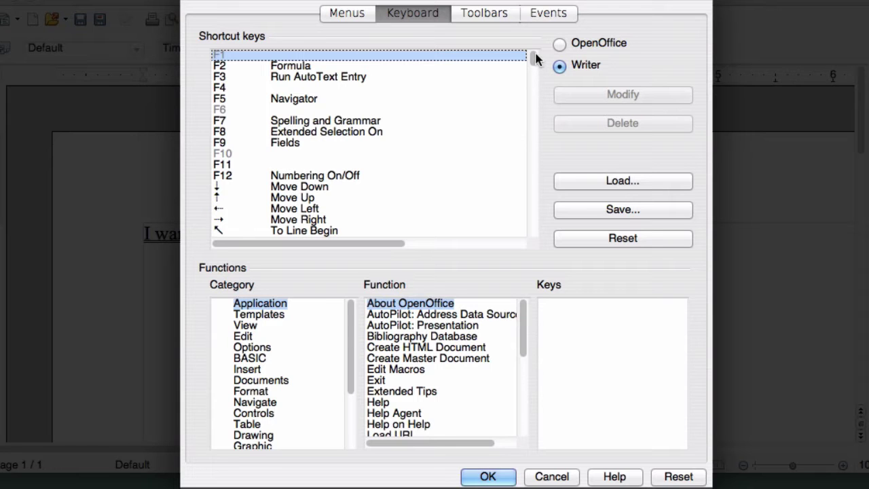
left_click_drag(535, 59, 534, 68)
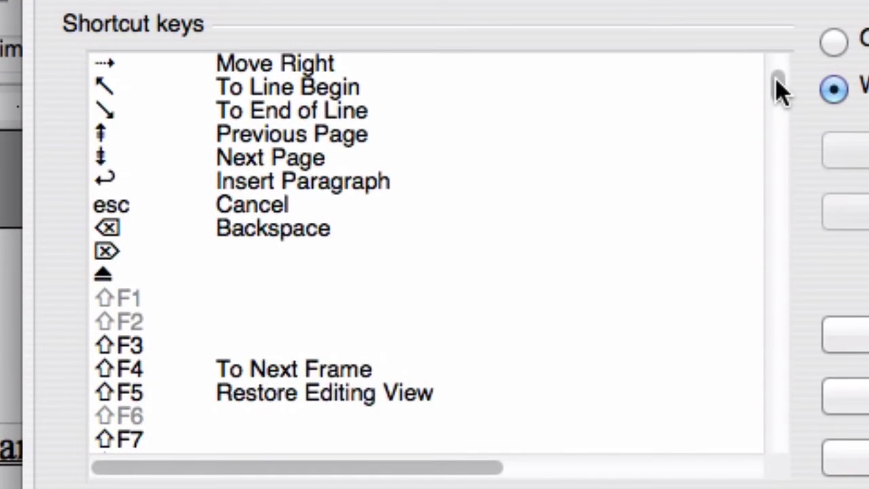
left_click_drag(778, 90, 780, 133)
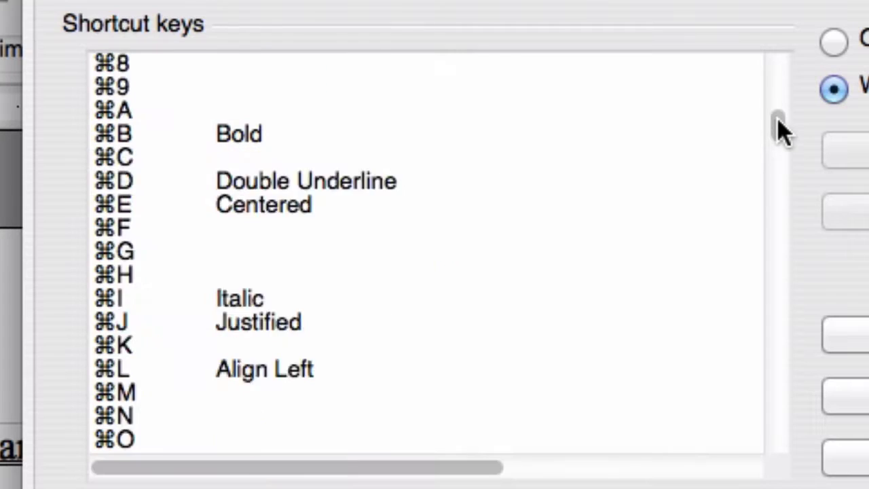
left_click_drag(776, 117, 775, 70)
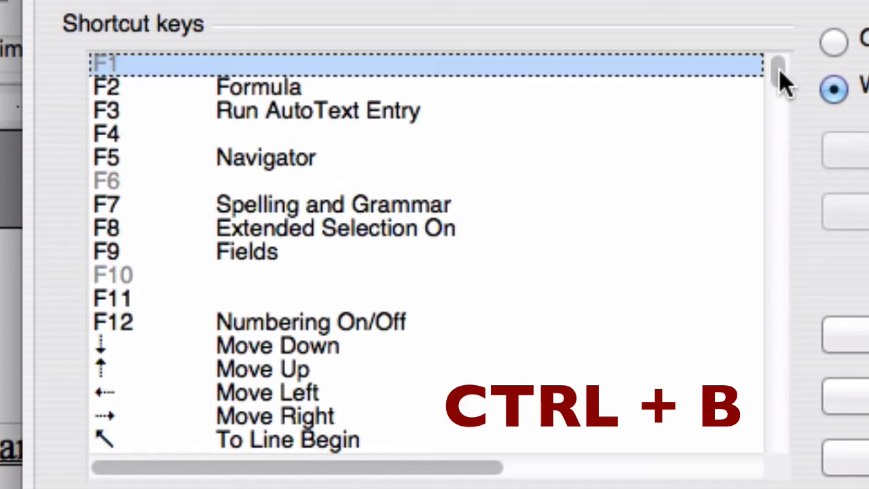
left_click_drag(781, 71, 791, 100)
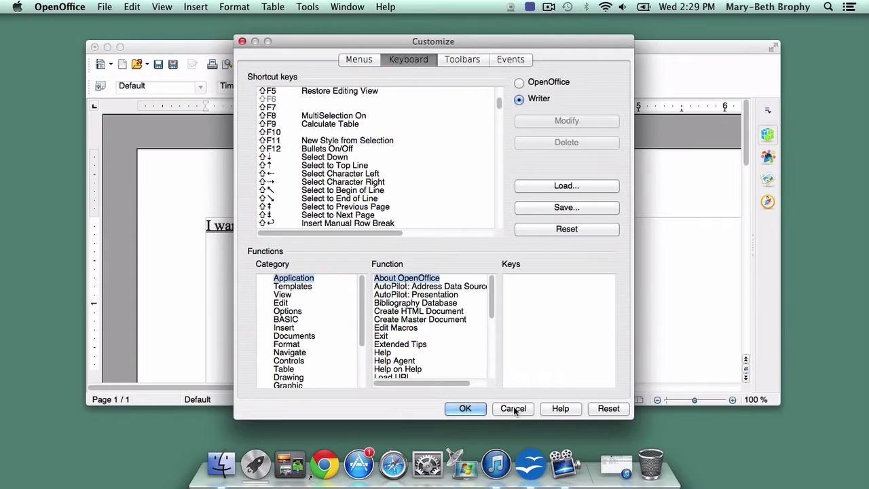
left_click(514, 409)
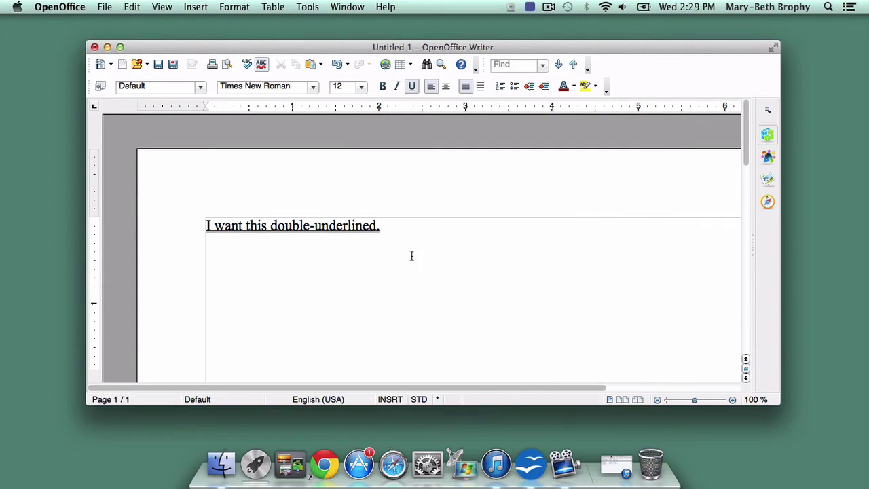
Delete the sentence 'I want this double-underlined.' to leave the page empty.
left_click_drag(382, 226, 204, 218)
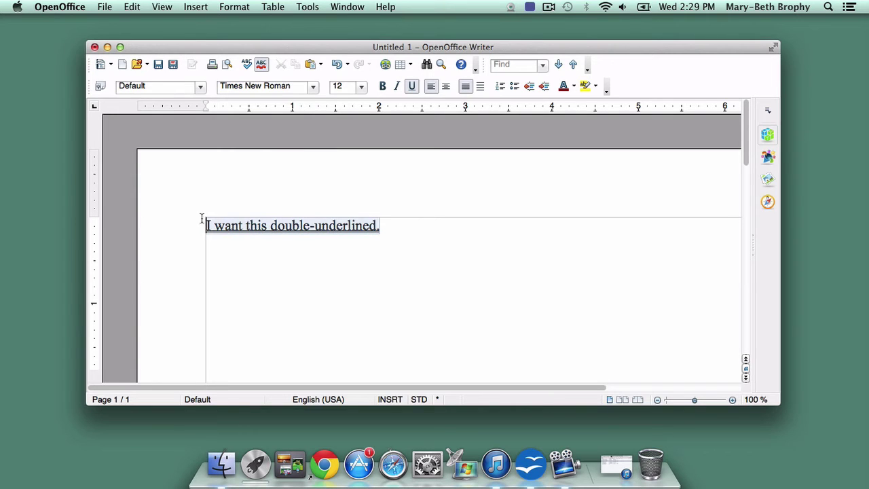
key("BackSpace")
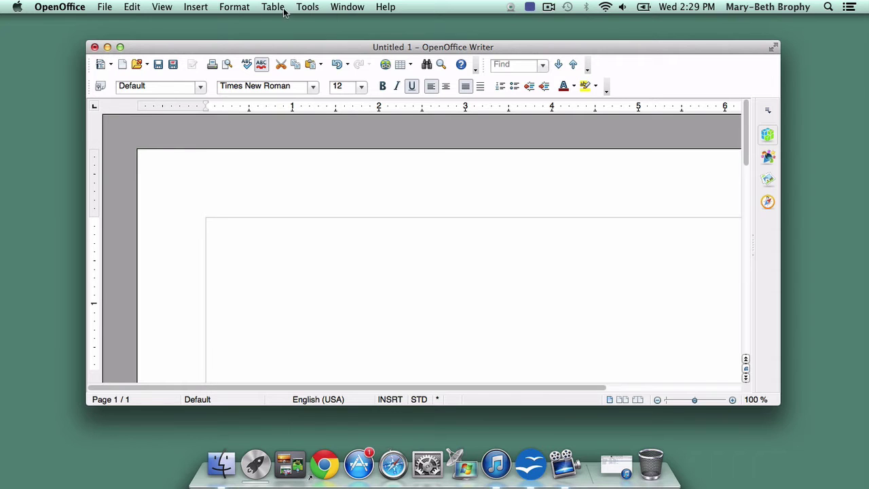
left_click(306, 7)
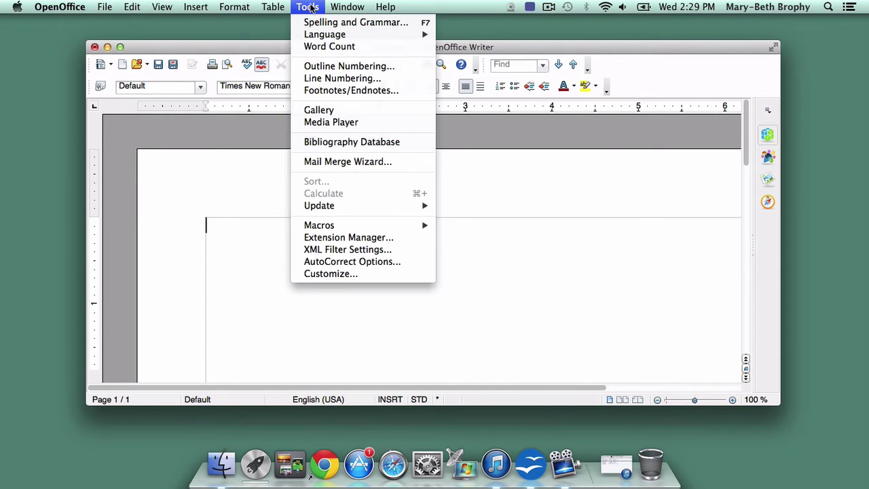
left_click(338, 273)
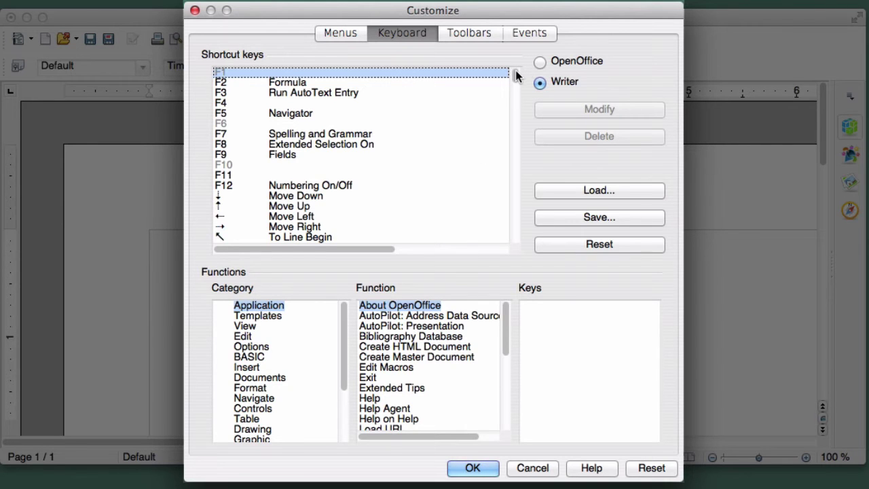
left_click_drag(515, 76, 510, 98)
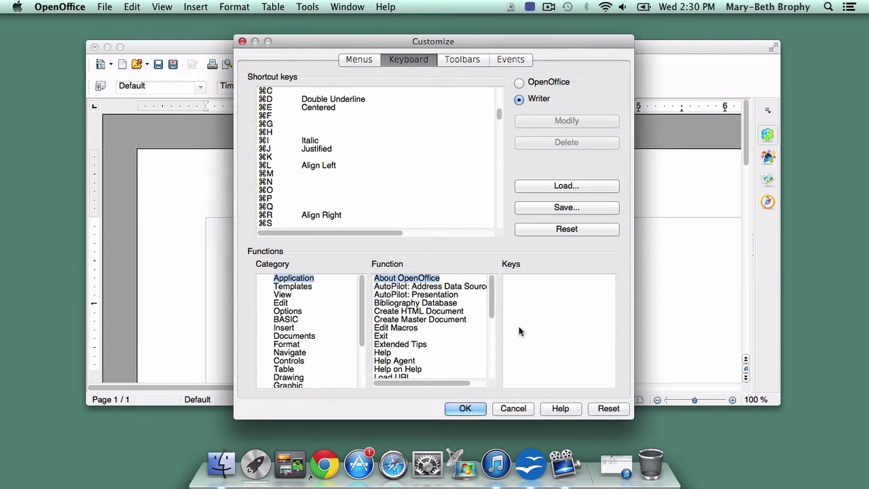
left_click(513, 408)
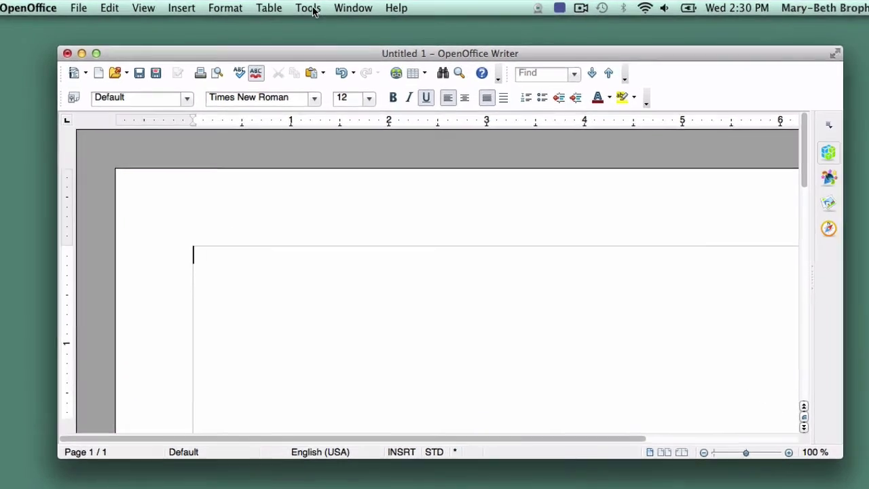
Open the Tools menu to reach the Macros options.
left_click(307, 7)
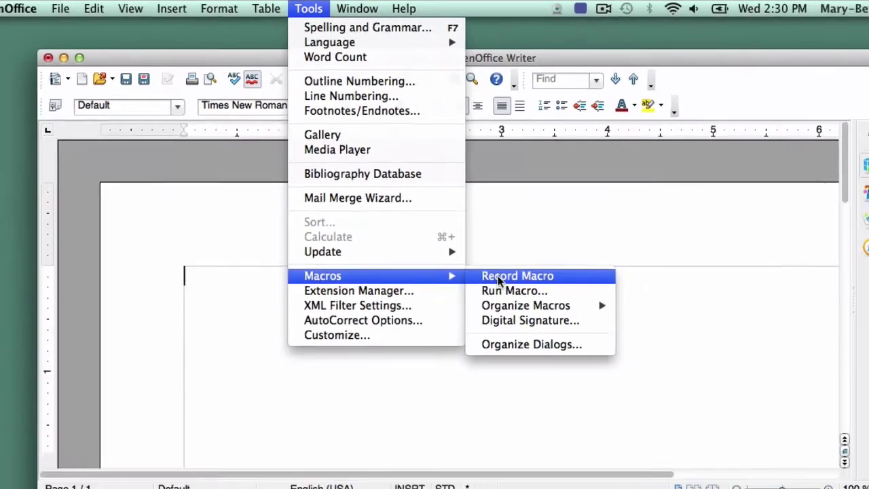
Start recording a macro and insert é from the Special Character Latin-1 set.
left_click(558, 360)
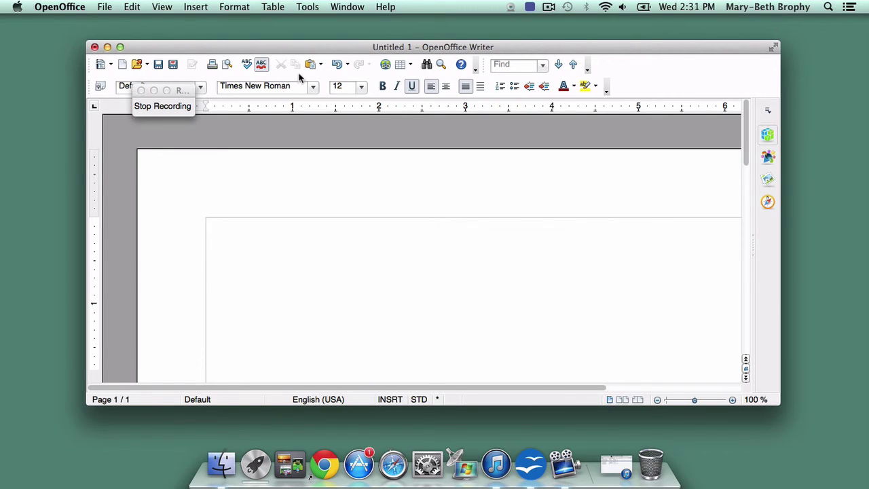
left_click(198, 8)
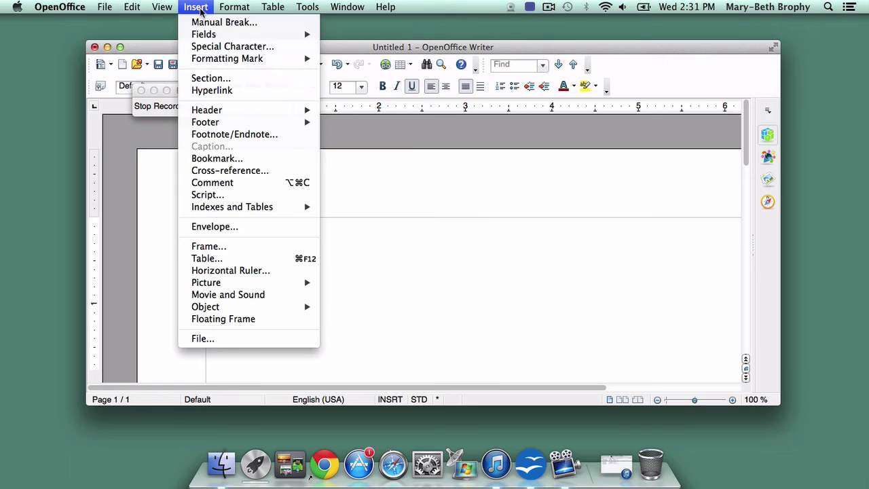
left_click(216, 47)
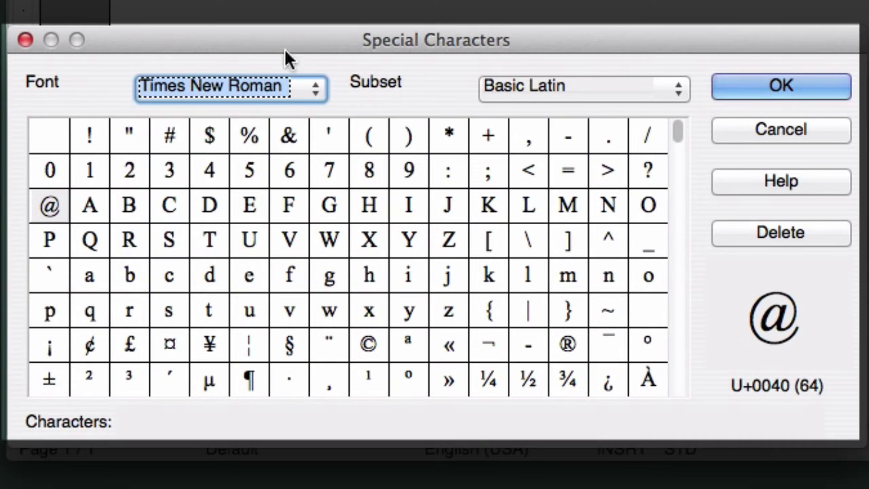
scroll(366, 288, "down", 1)
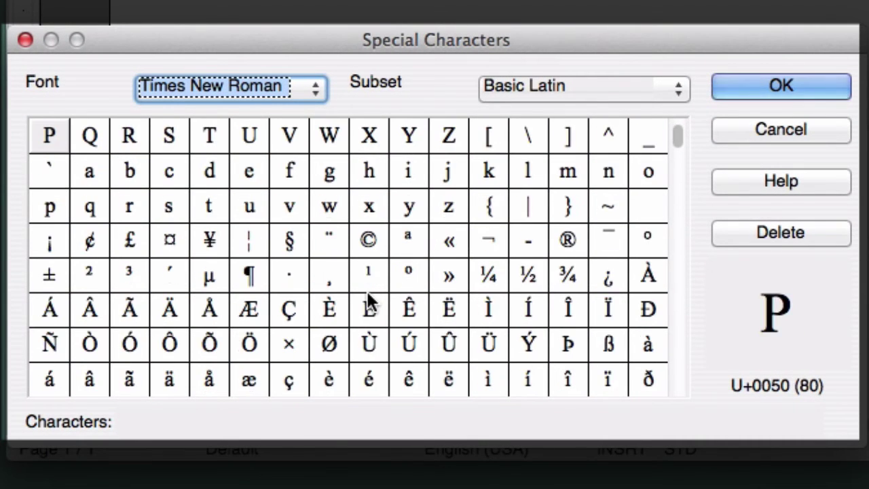
left_click(369, 378)
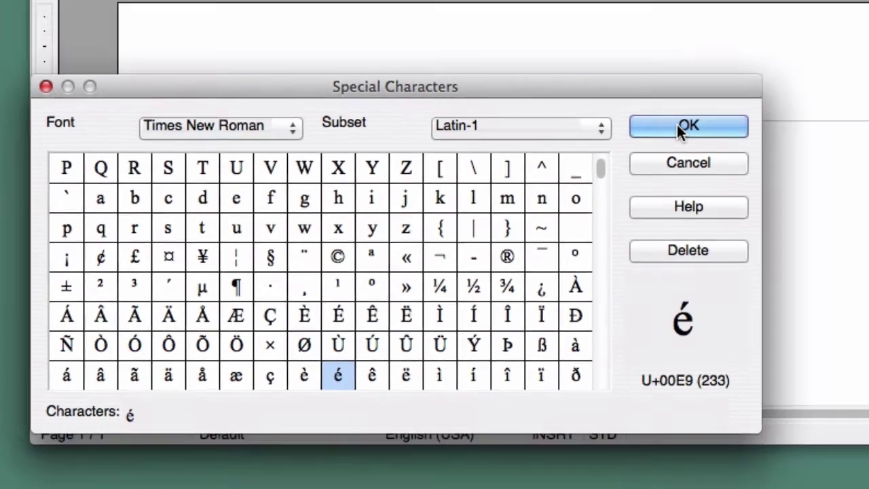
left_click(756, 93)
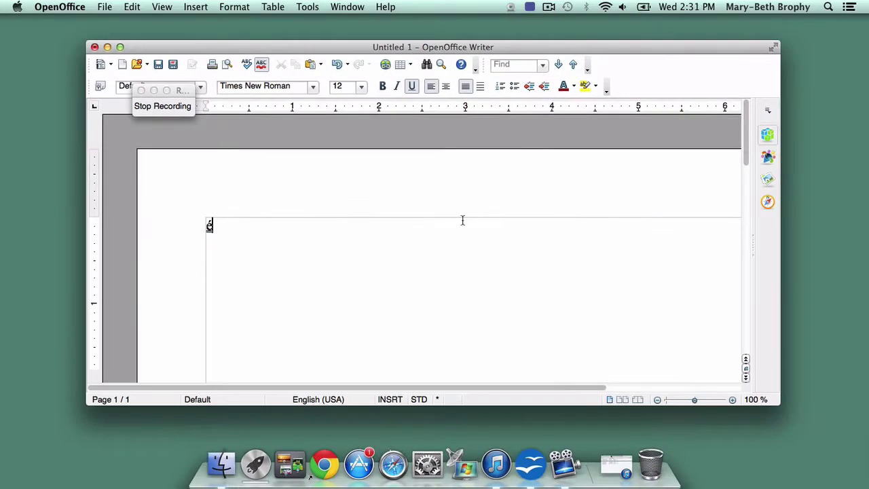
Stop recording and save the macro as 'resumee' in Untitled 1.
left_click(173, 107)
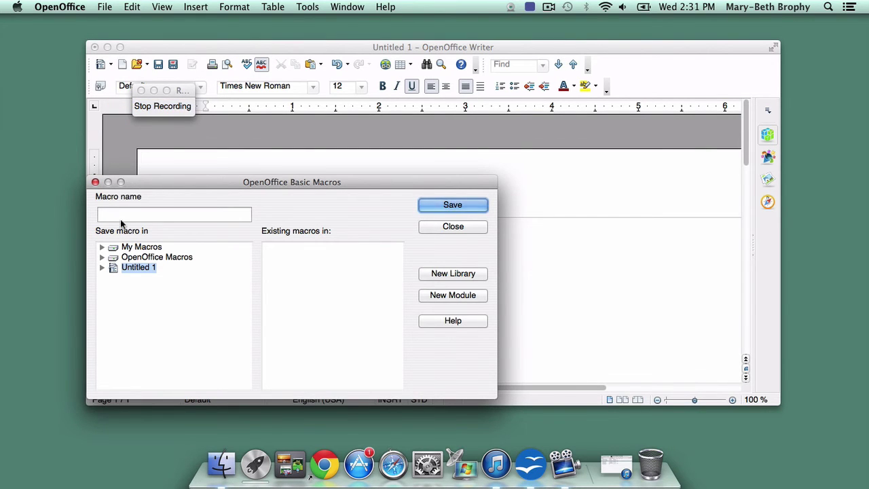
left_click(119, 216)
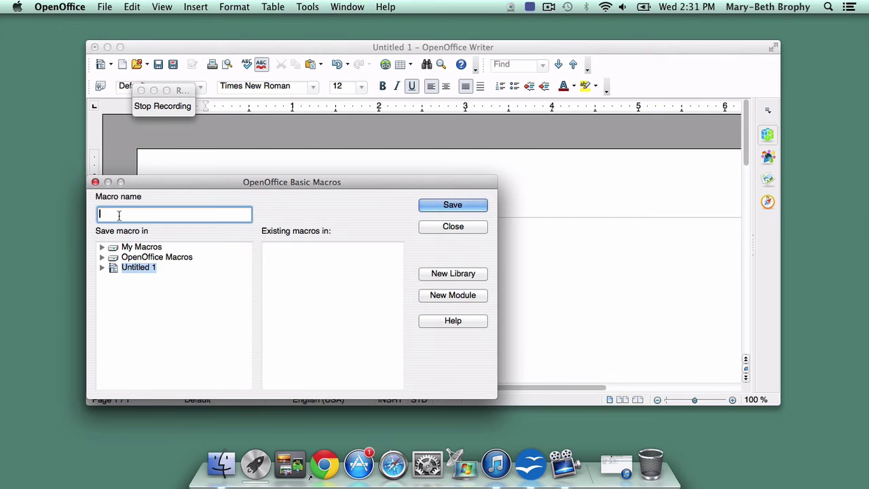
type("resume e")
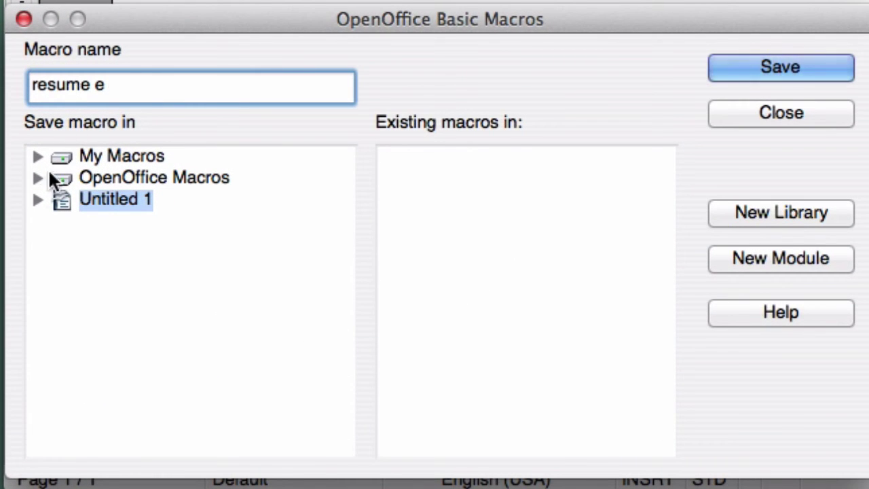
key("Left")
key("BackSpace")
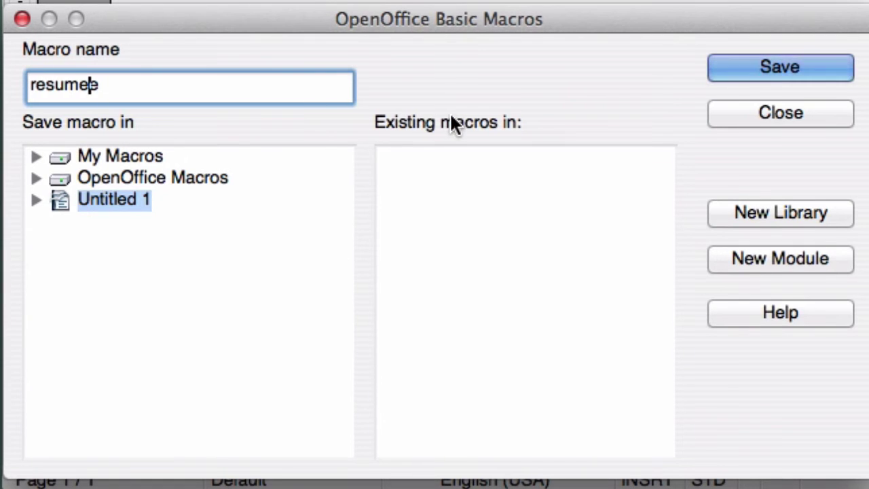
left_click(794, 70)
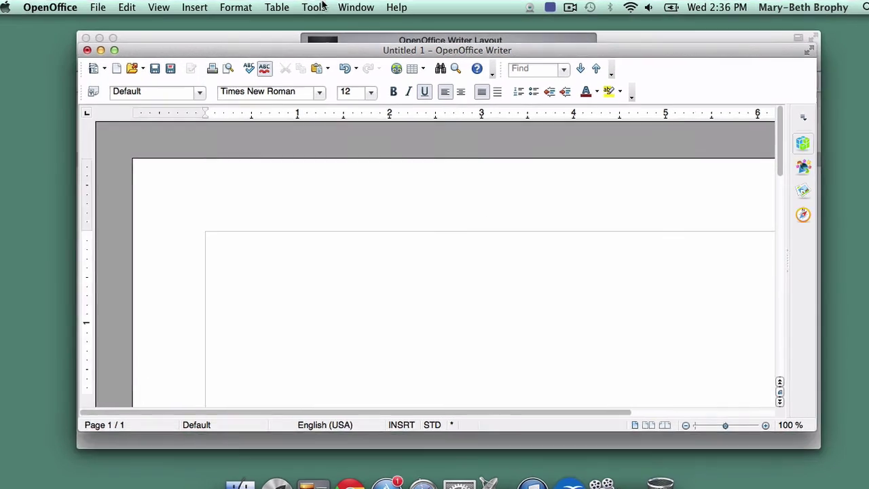
In the keyboard customization settings, select the unused ⌘8 shortcut.
left_click(308, 6)
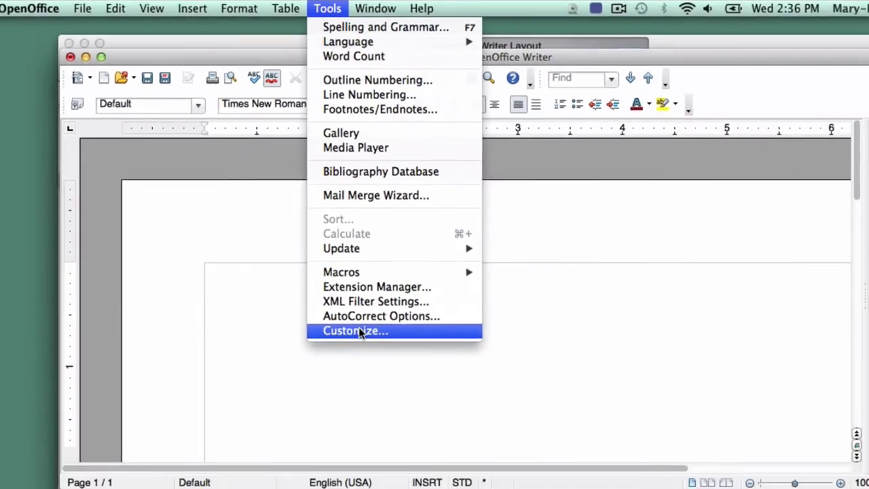
left_click(414, 465)
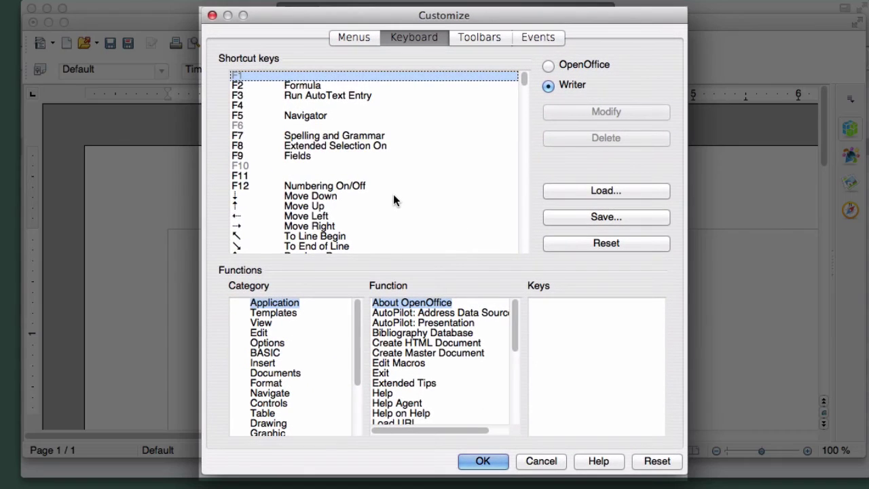
scroll(392, 192, "down", 6)
scroll(393, 195, "down", 8)
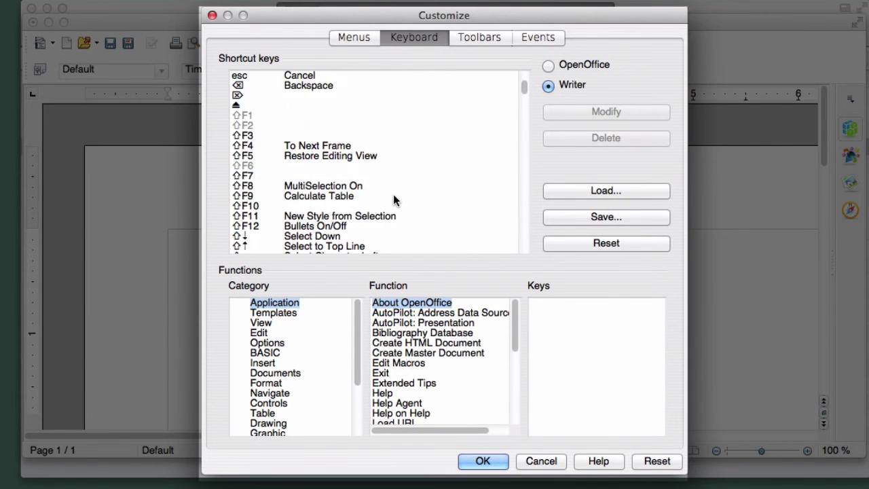
scroll(393, 194, "down", 4)
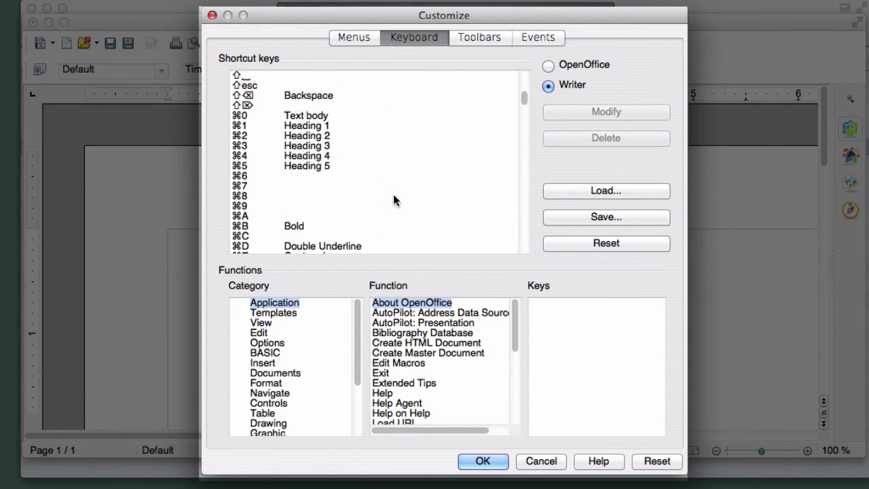
left_click(242, 186)
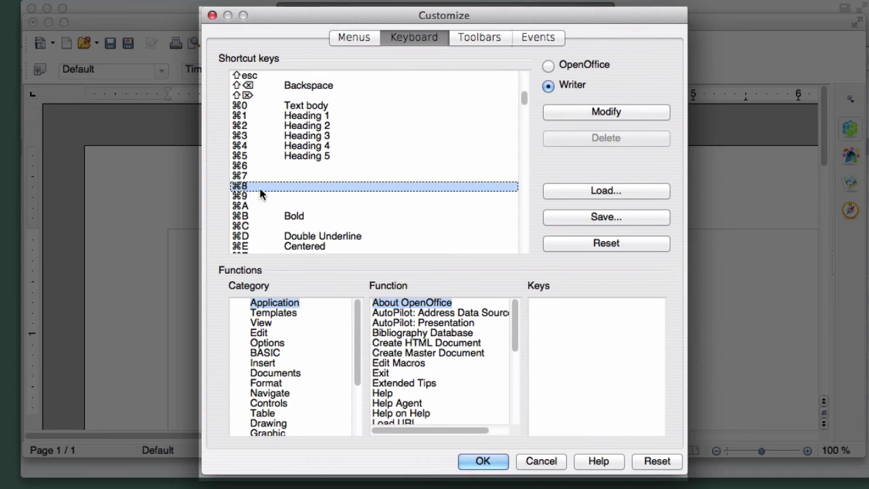
Select the resumee macro under OpenOffice Macros > Untitled 1 > Standard > mymacros.
left_click_drag(358, 322, 357, 392)
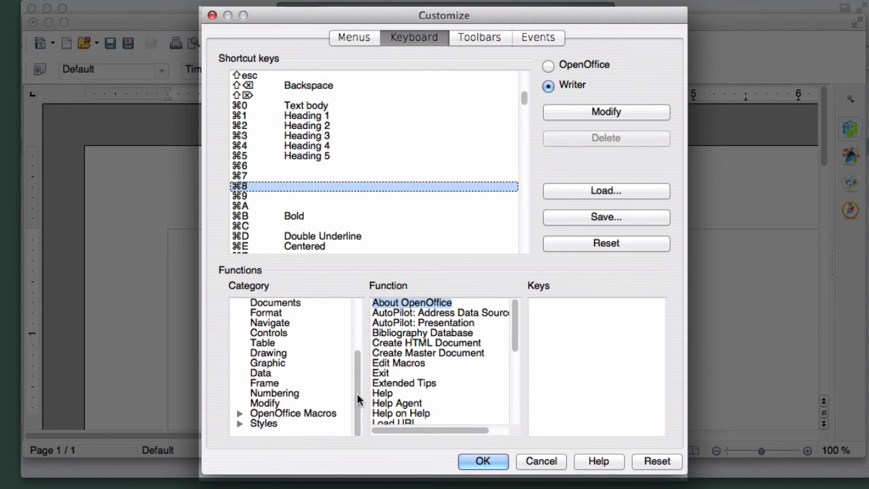
left_click(239, 412)
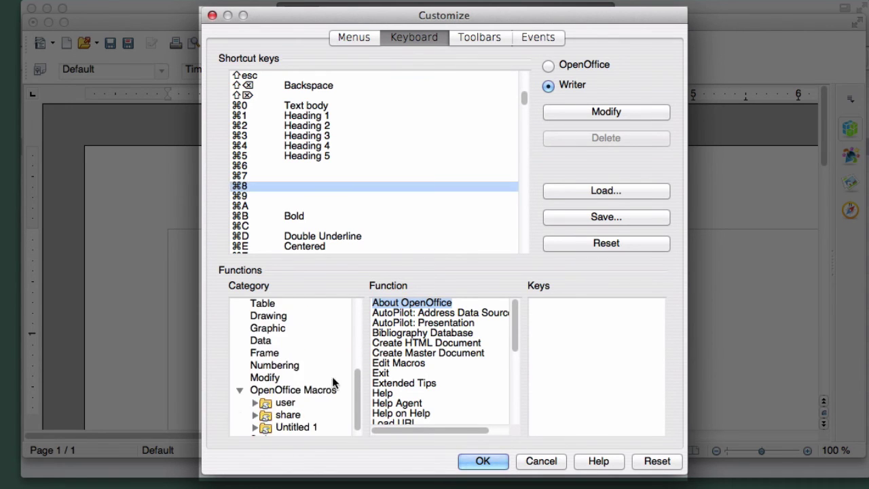
scroll(357, 392, "down", 1)
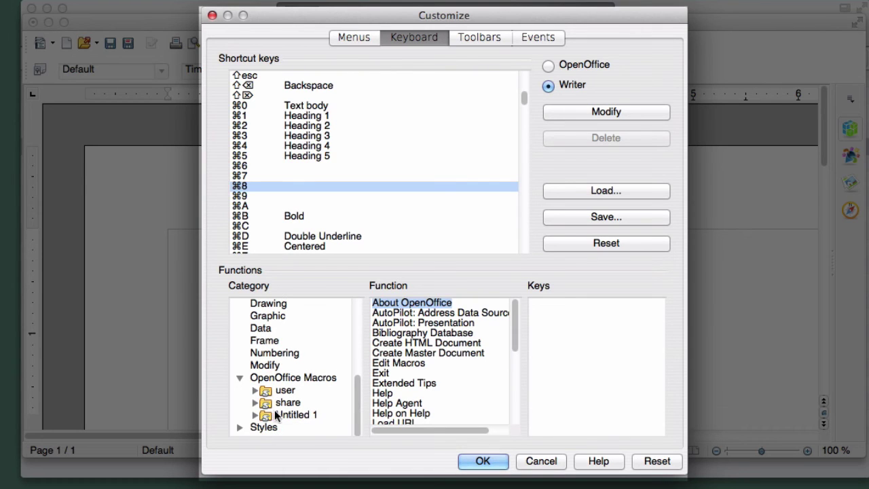
left_click(255, 414)
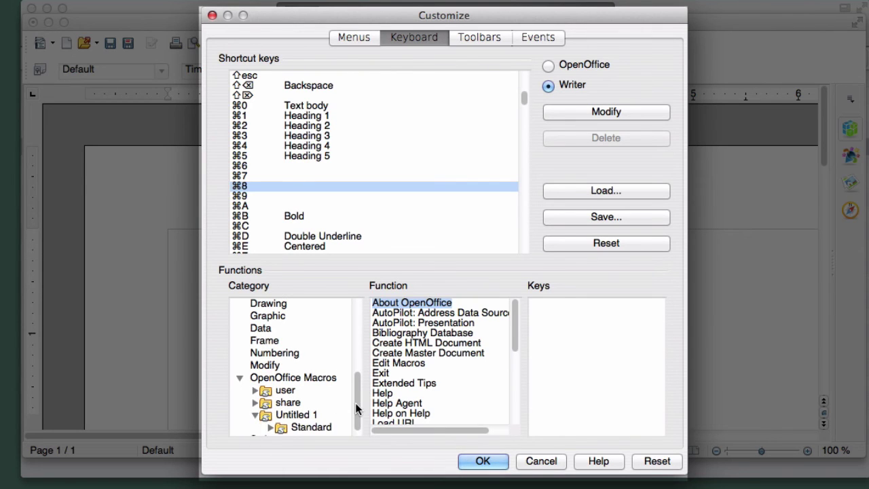
left_click_drag(359, 410, 358, 426)
left_click(270, 415)
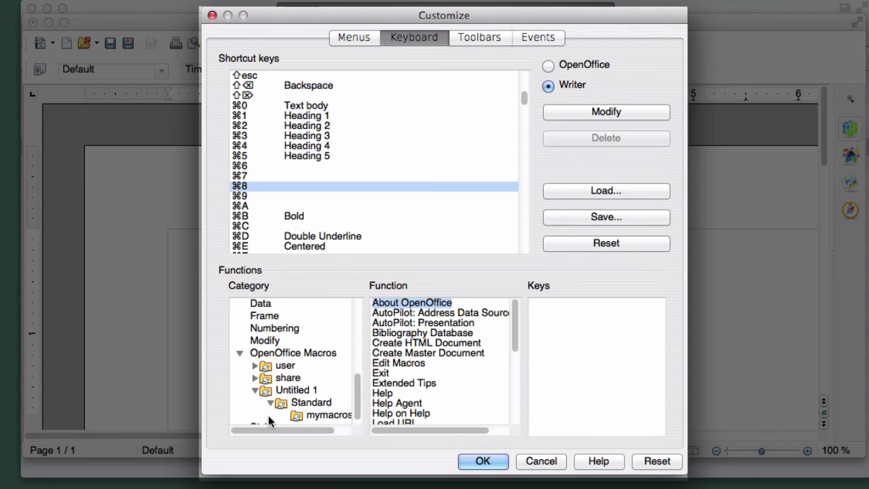
left_click(316, 415)
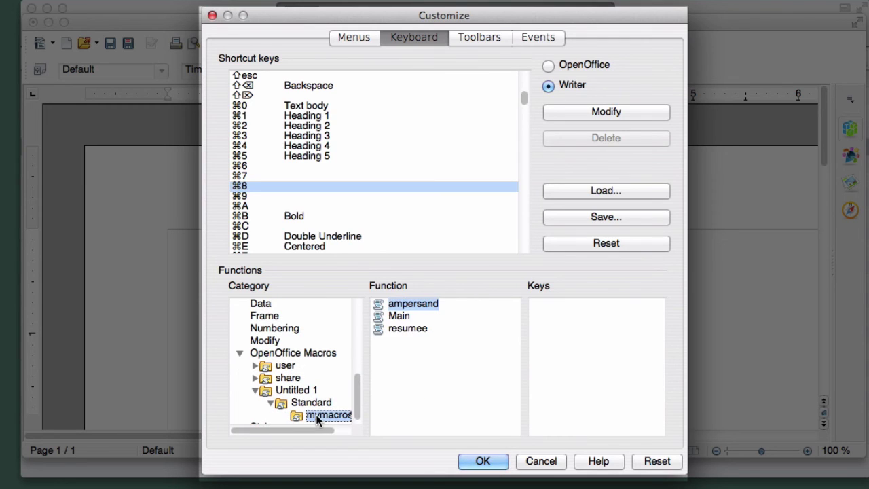
left_click(412, 330)
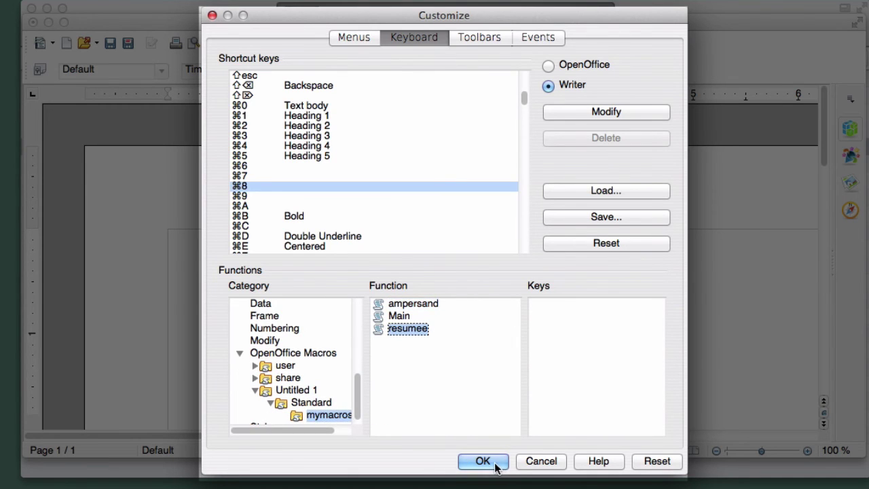
Assign ⌘8 to resumee, apply it, and press ⌘8 to insert é.
left_click(600, 114)
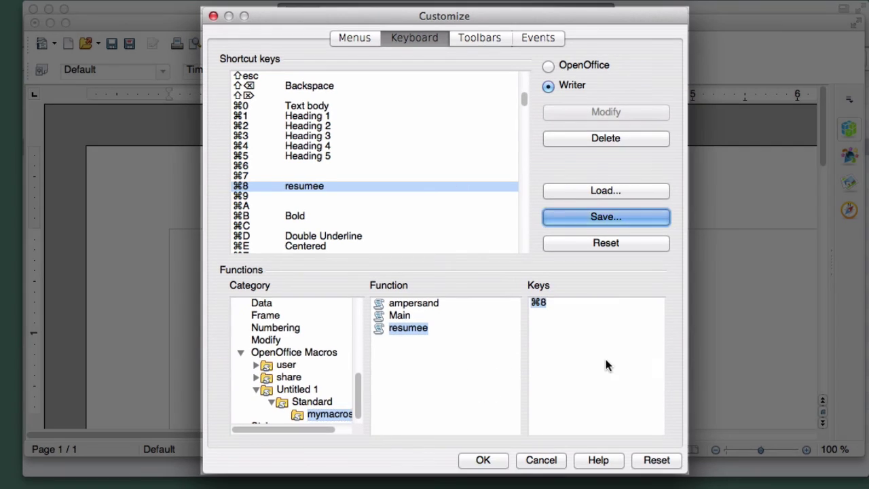
left_click(483, 460)
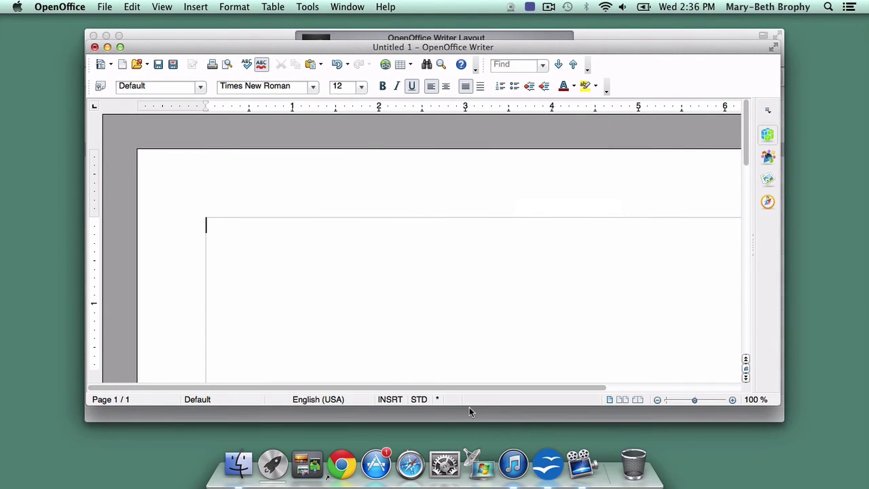
key("super+8")
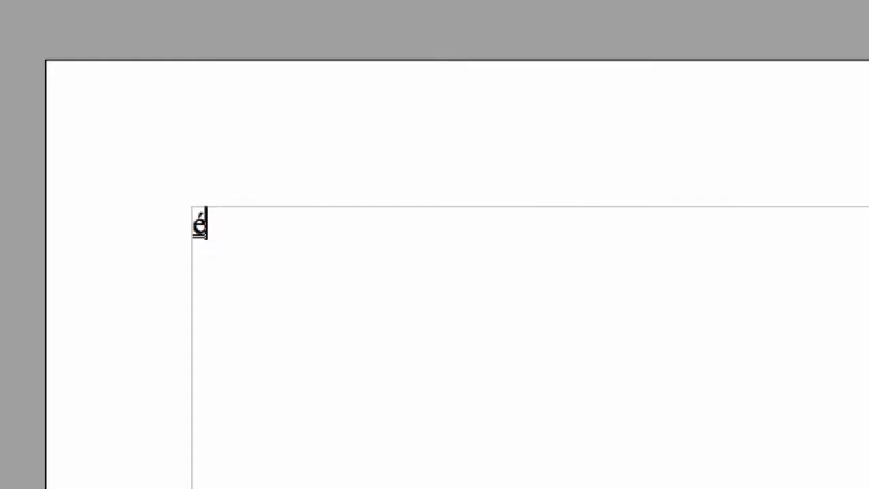